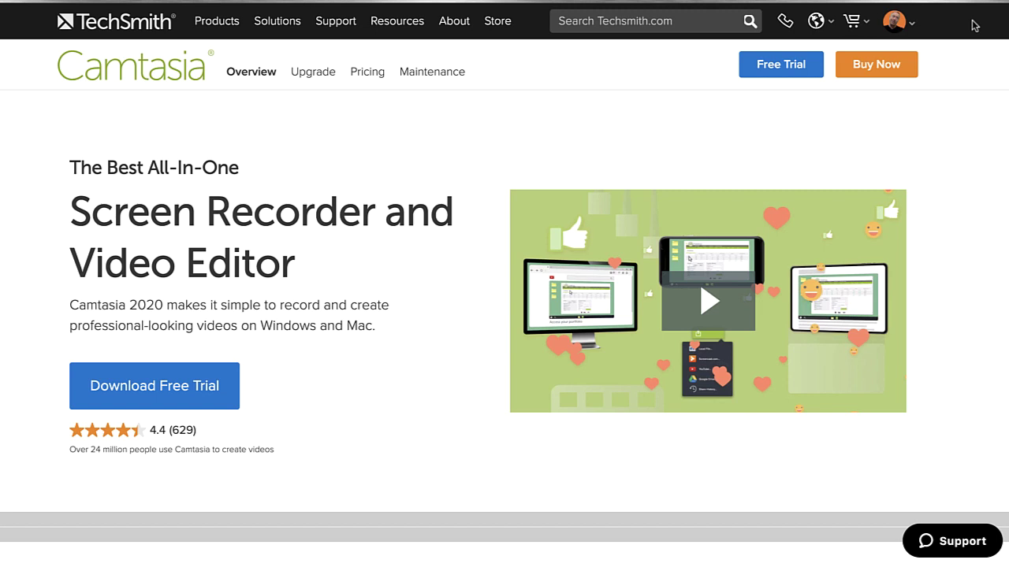
- Scroll the Camtasia overview page down past the feature cards to 'Simple, but full of features'
scroll(975, 26, down, 8)
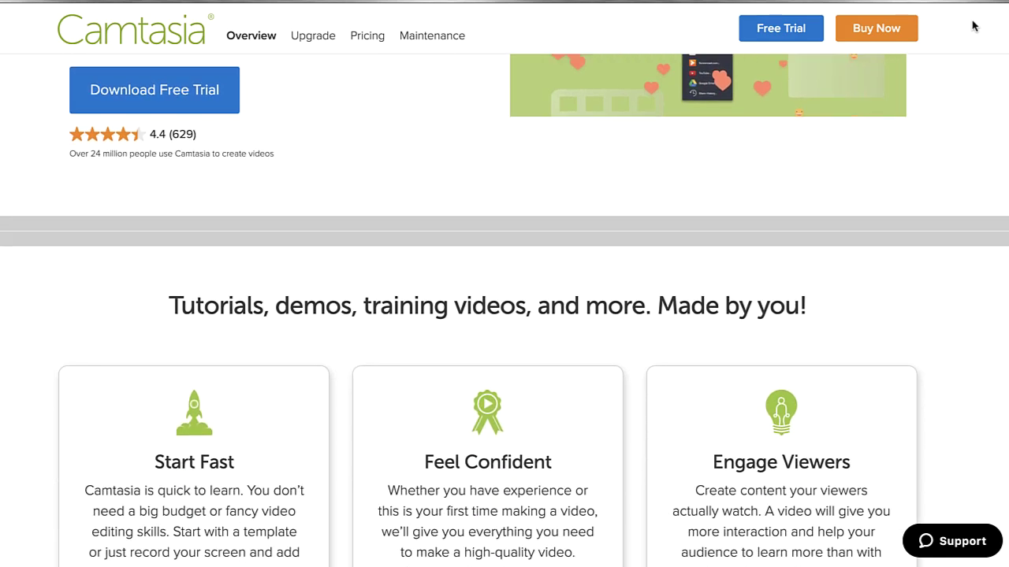
scroll(955, 79, down, 2)
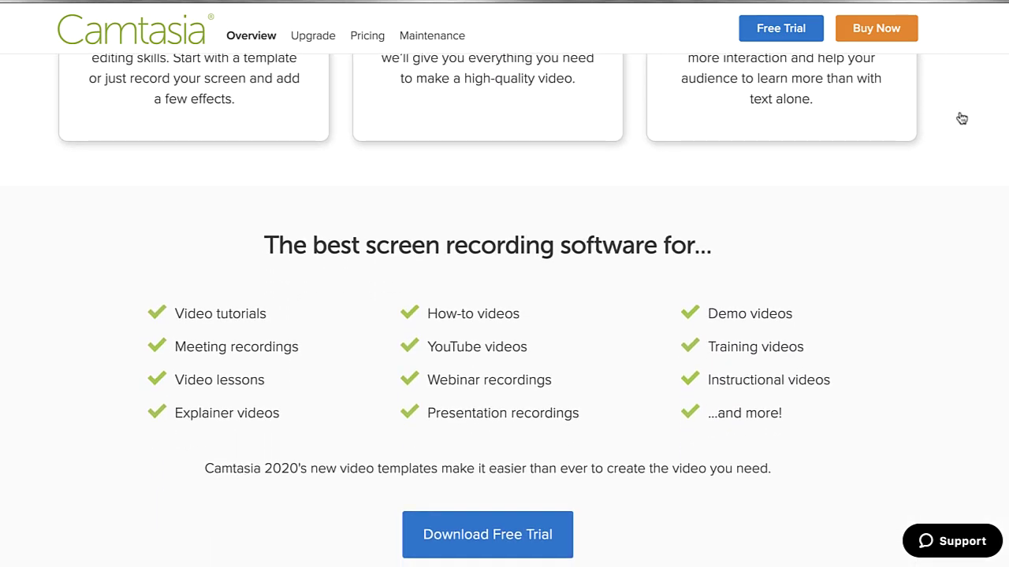
scroll(961, 124, down, 1)
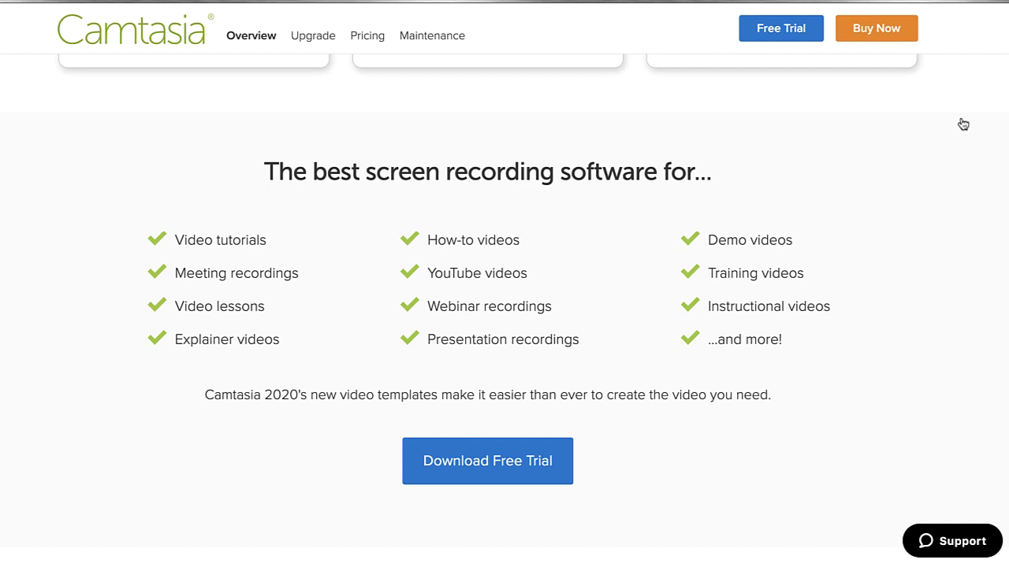
scroll(937, 193, down, 5)
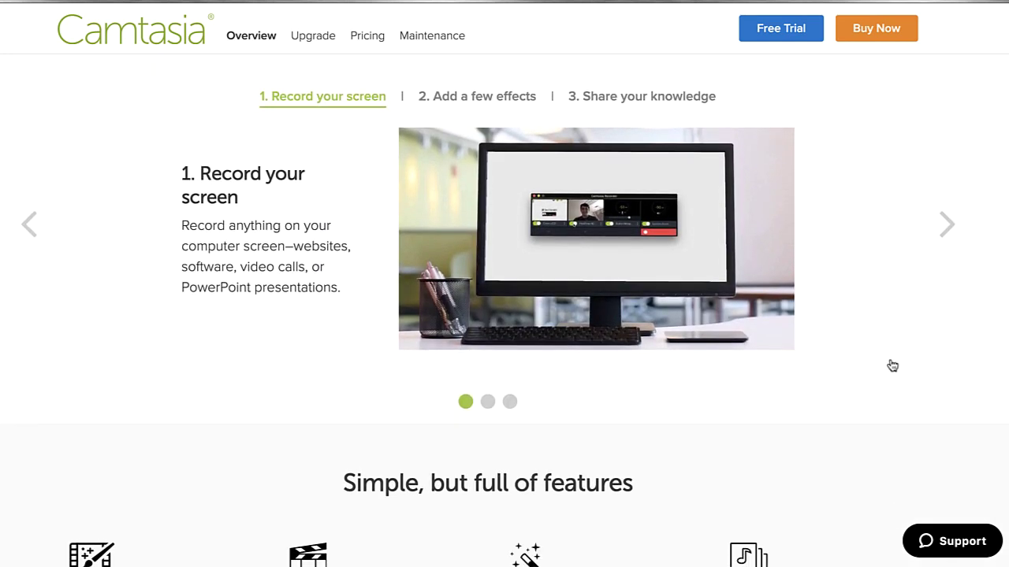
scroll(892, 366, down, 3)
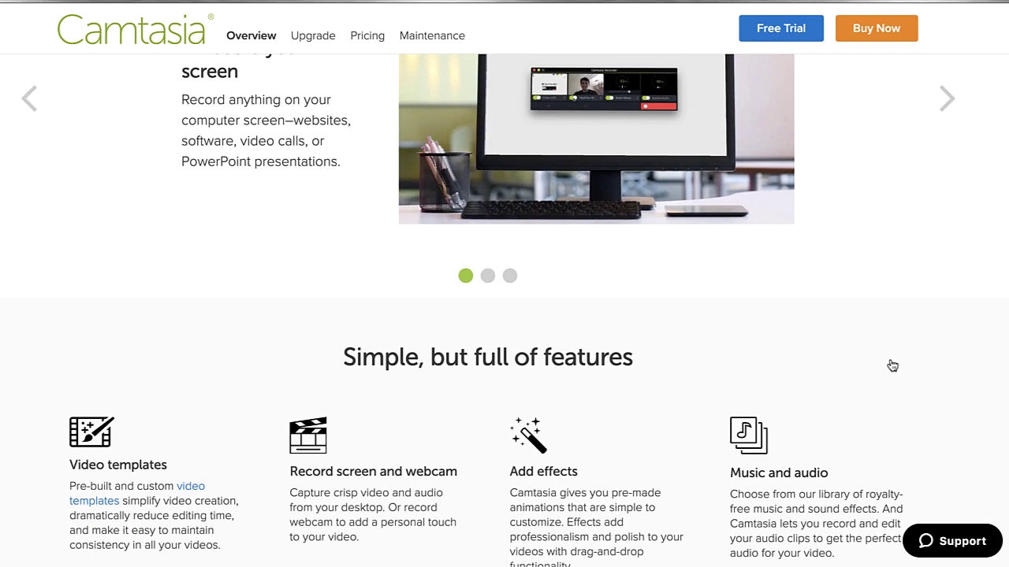
scroll(892, 366, down, 3)
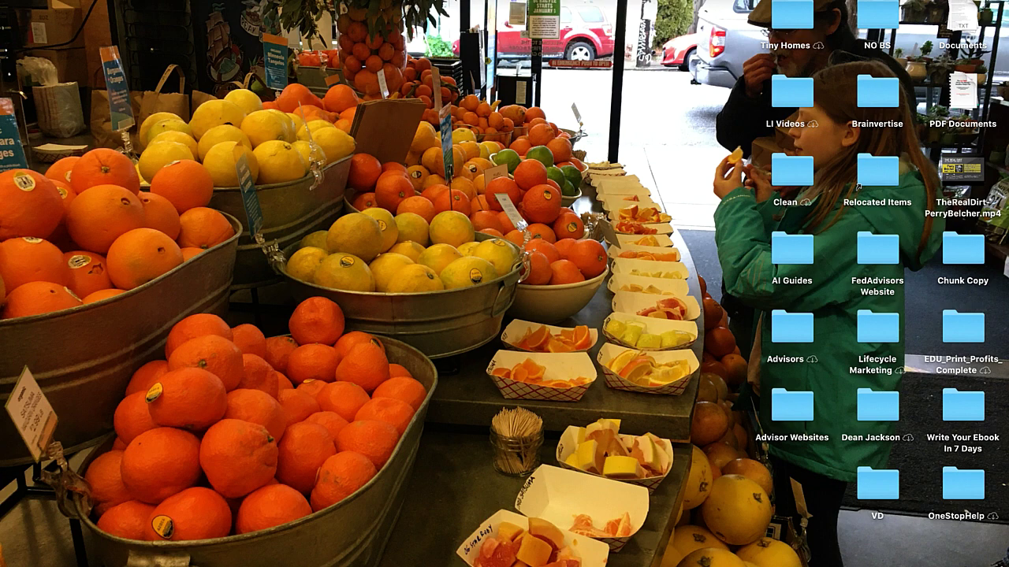
- Set Camtasia Recorder to Yeti Stereo Microphone with System Audio on, then close it
mouse_move(669, 561)
click(426, 1)
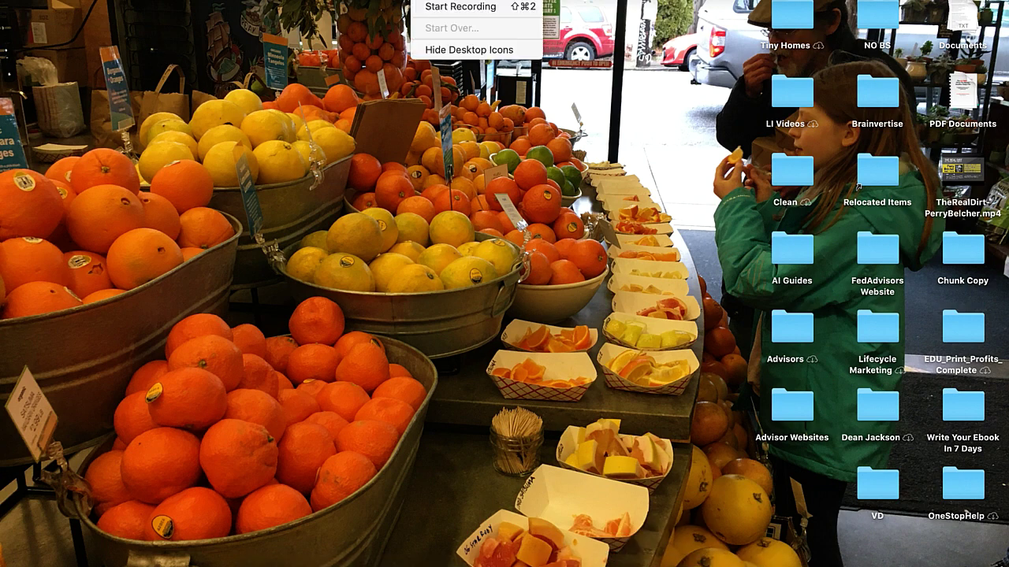
click(426, 6)
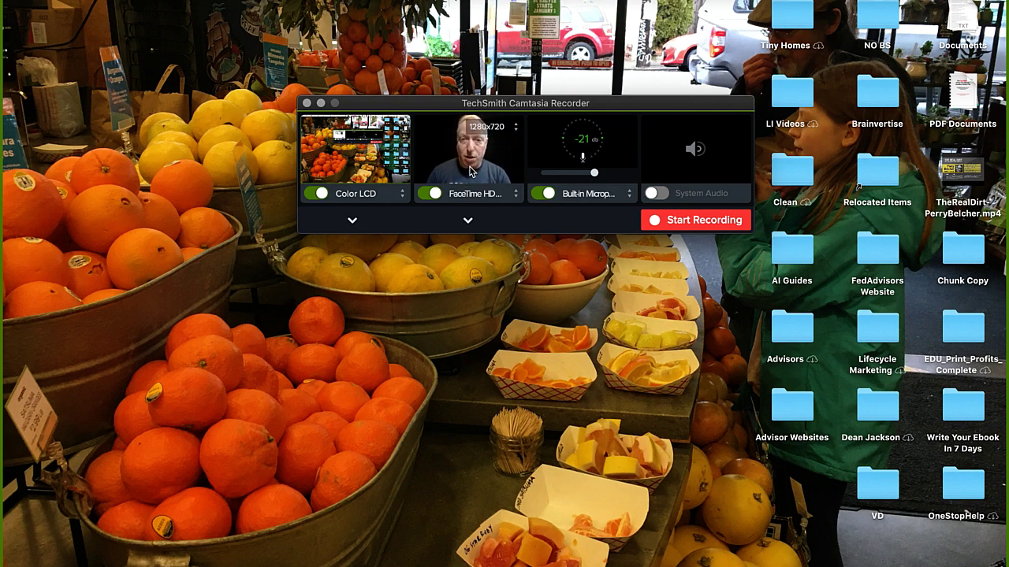
click(573, 198)
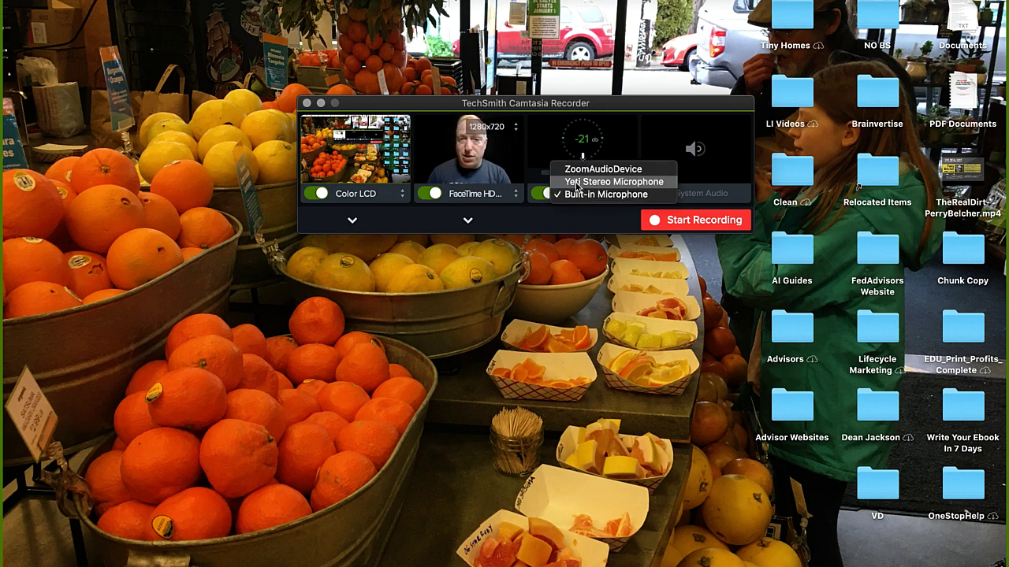
click(576, 181)
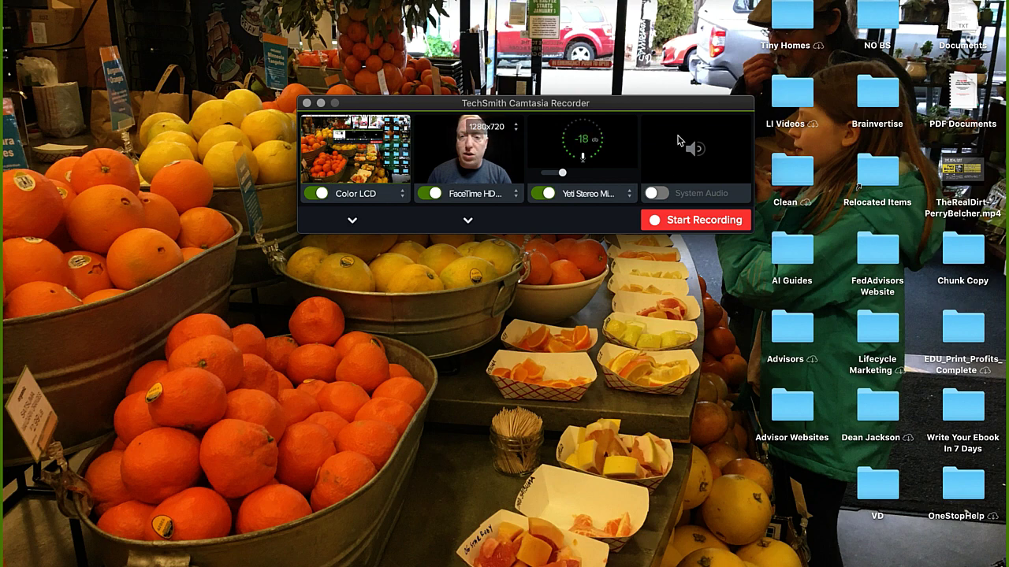
click(661, 193)
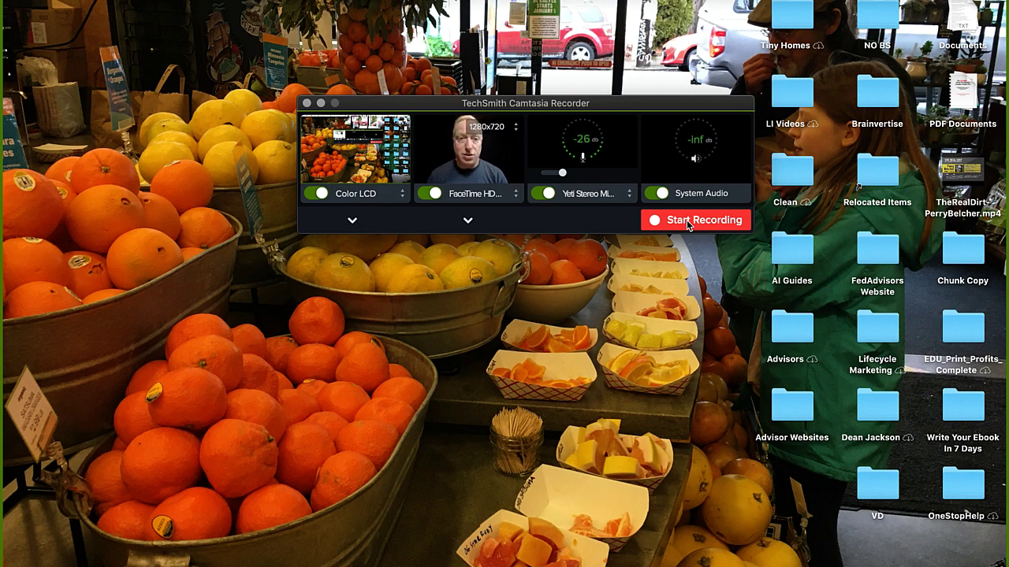
click(306, 102)
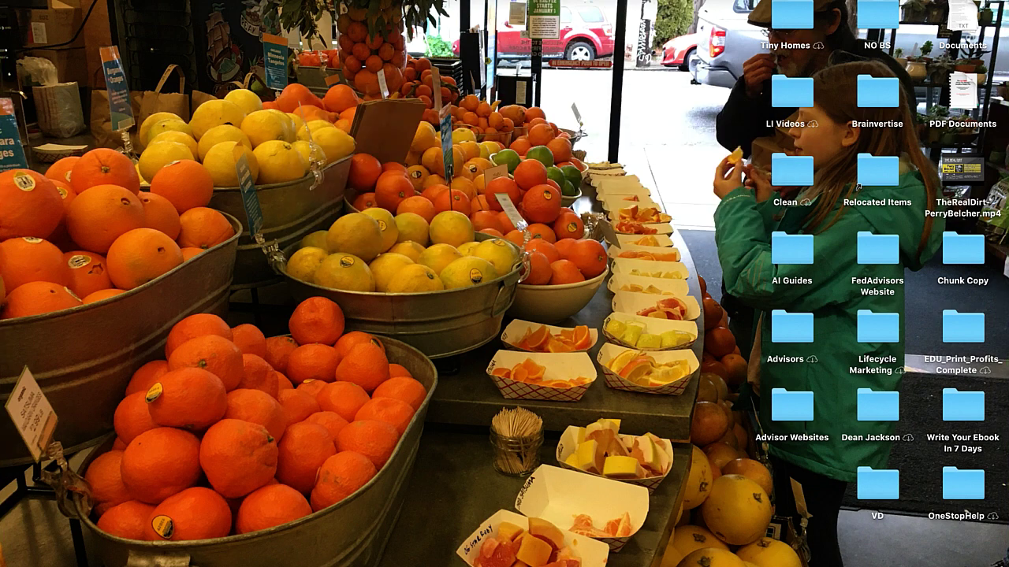
- Start a new, empty Camtasia project from the File menu
click(63, 0)
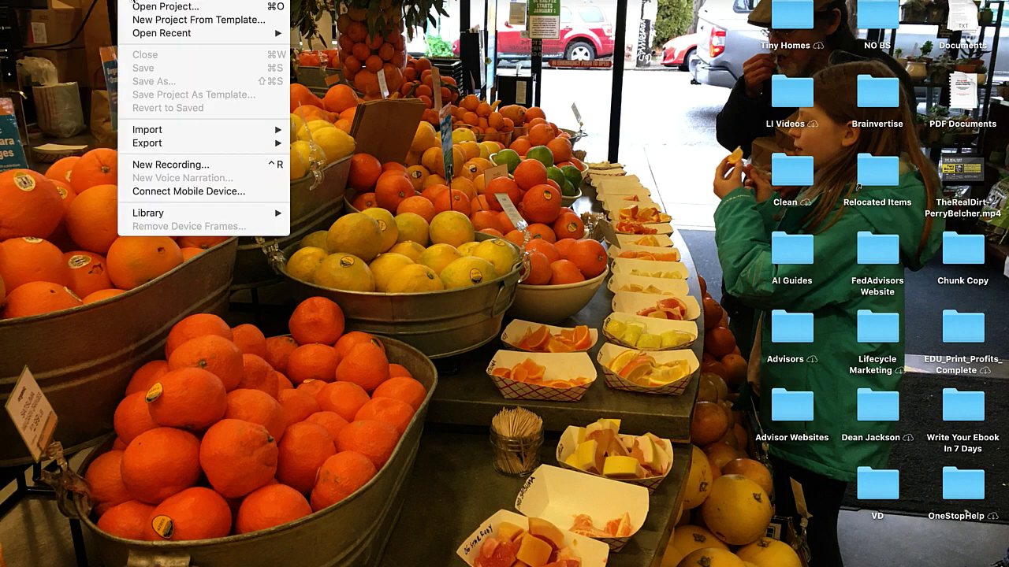
click(131, 1)
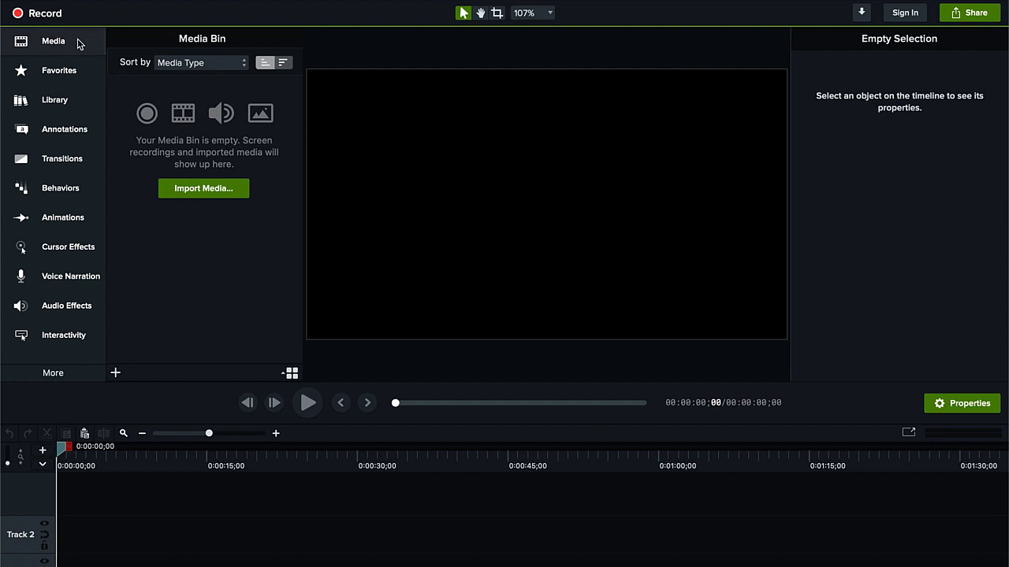
- Show the Voice Narration panel, then the Interactivity quiz options
click(79, 287)
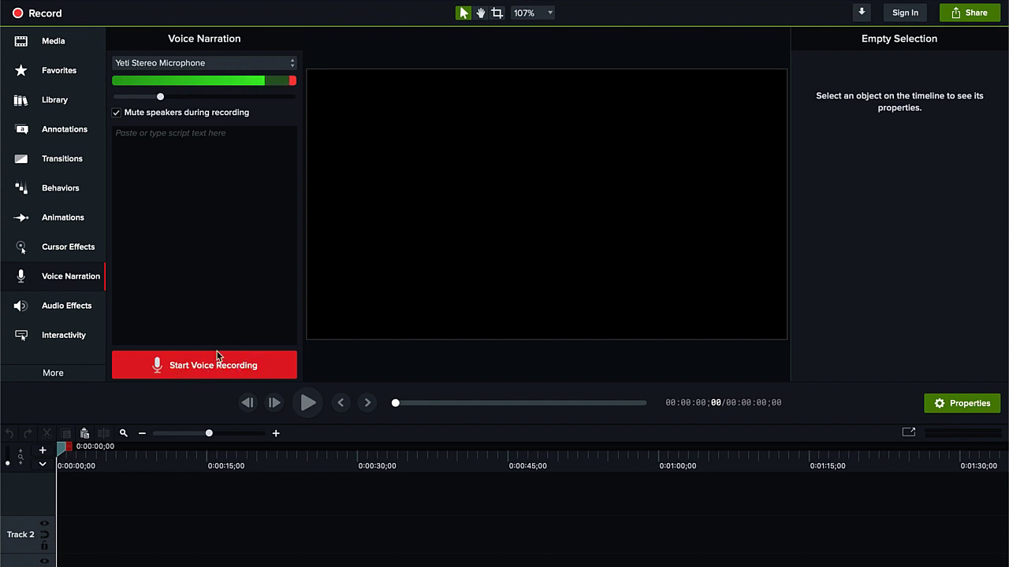
click(66, 342)
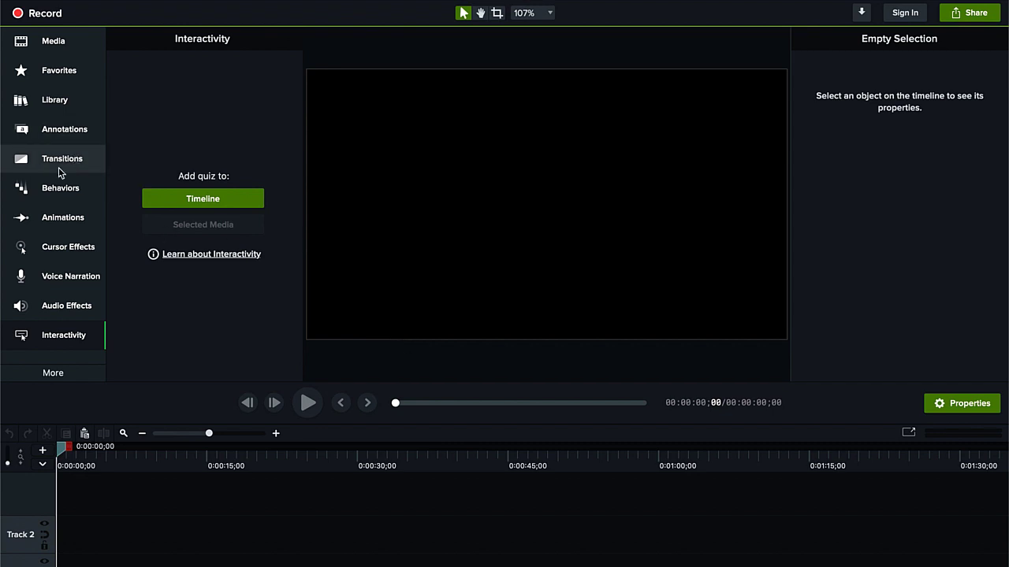
- Open the existing webcam and Callout project from the File menu and show the Library
click(134, 0)
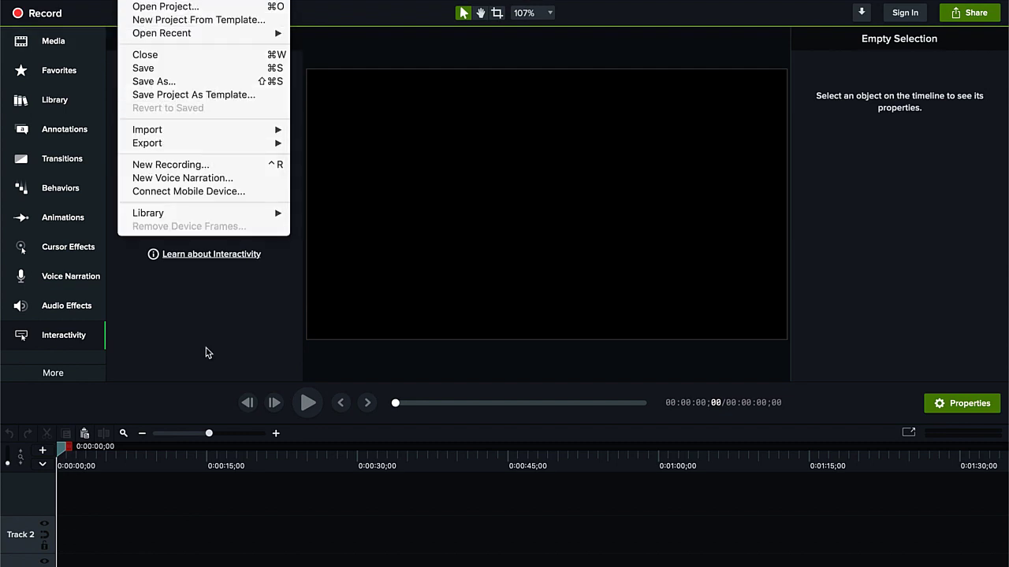
click(224, 335)
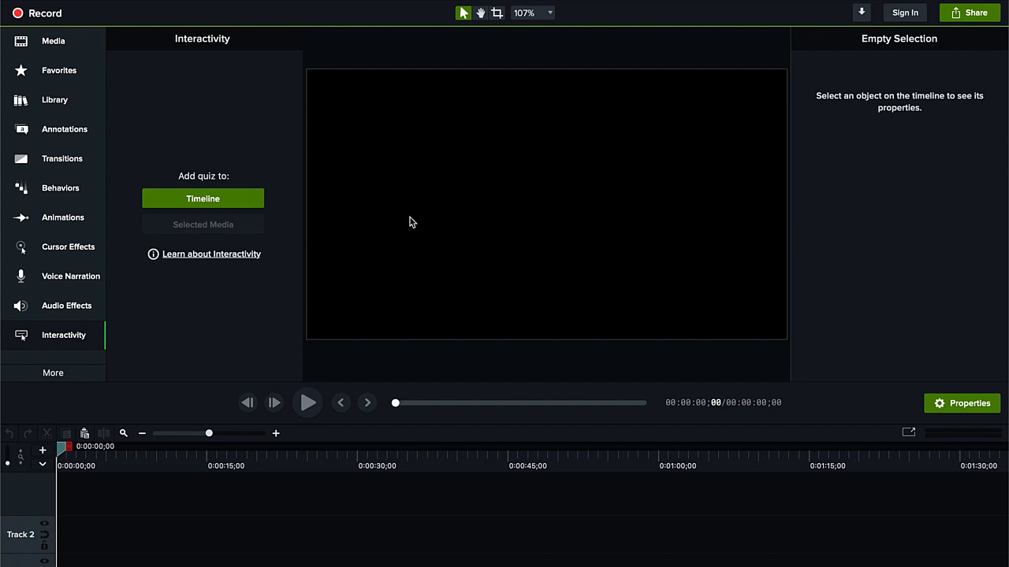
click(74, 101)
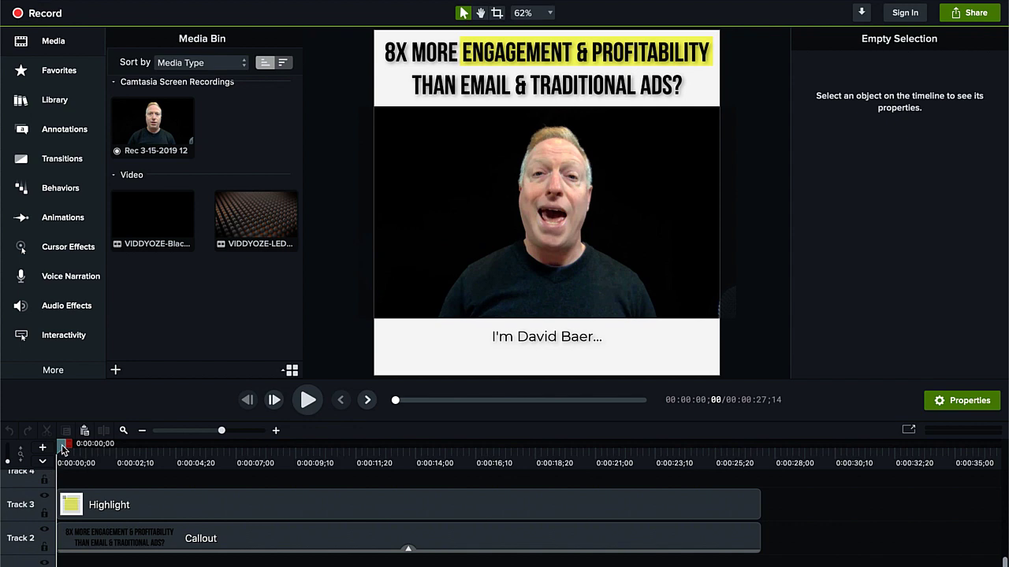
- Move the playhead to 0:00:01;03 and reveal the Callout clip's Drop Shadow effect
drag(63, 448, 363, 479)
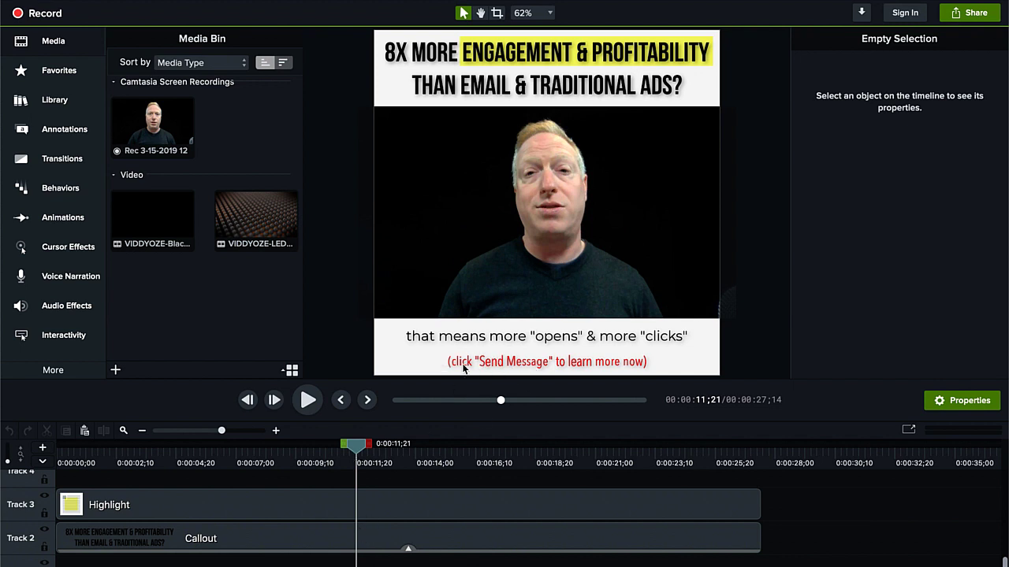
click(408, 551)
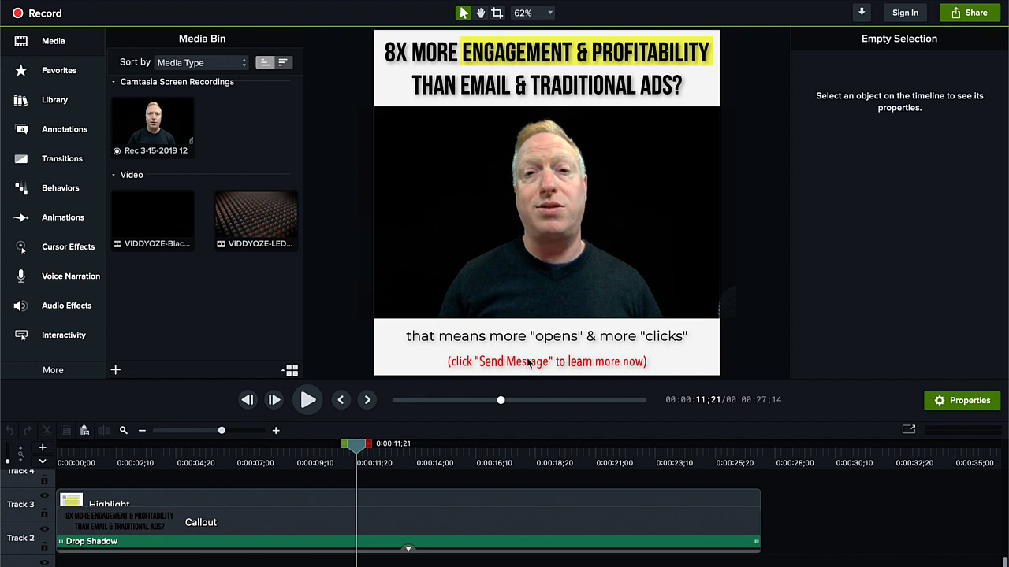
drag(360, 449, 470, 456)
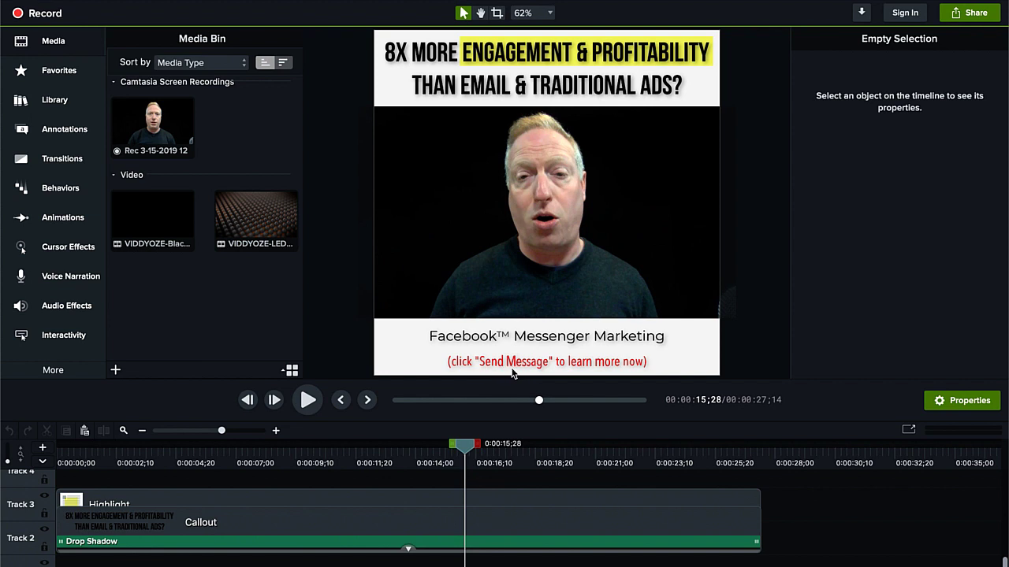
drag(465, 447, 618, 465)
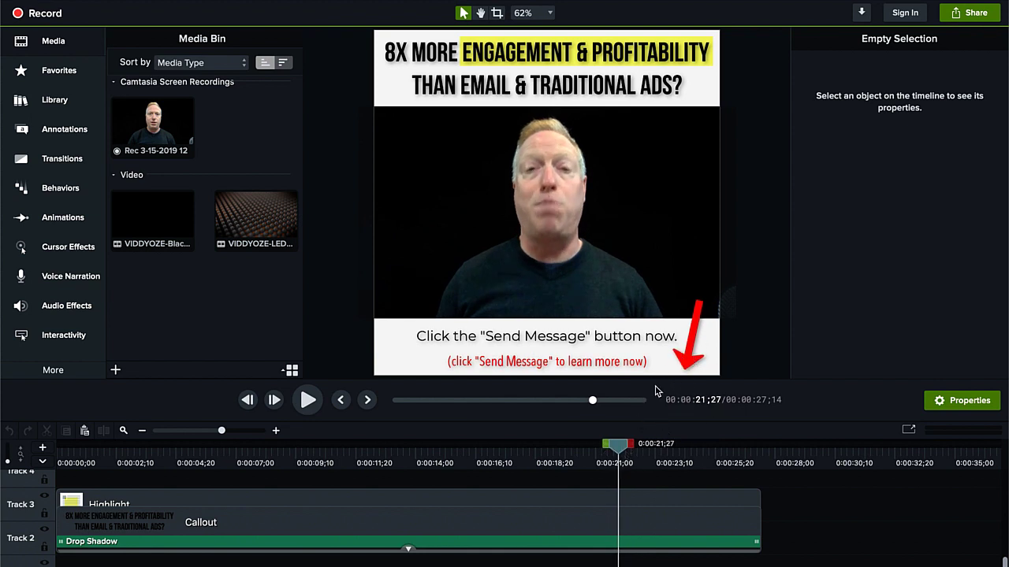
drag(620, 448, 53, 467)
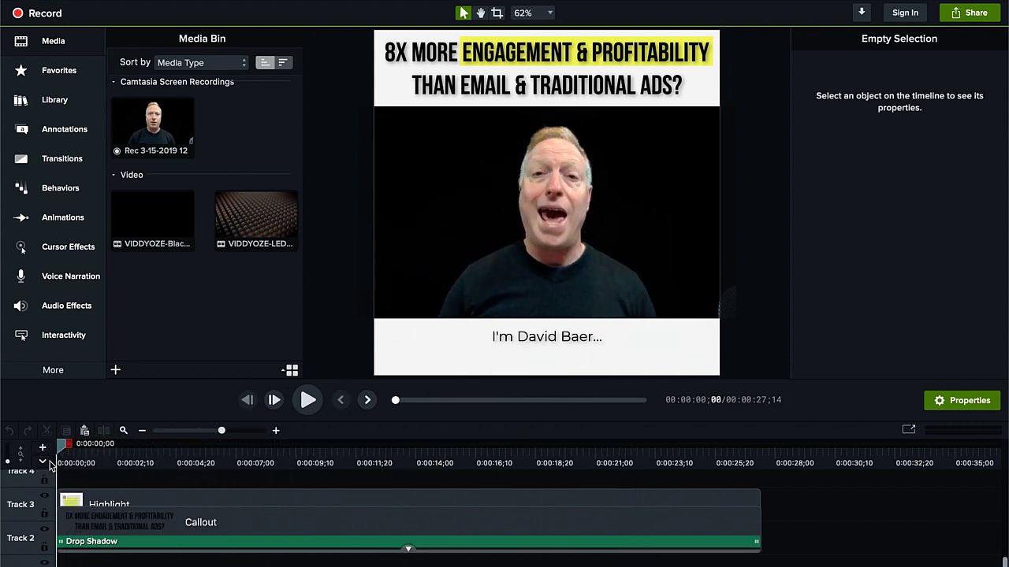
- Select the Track 3 Highlight clip and move the playhead to 0:00:07;06
click(180, 505)
right_click(180, 505)
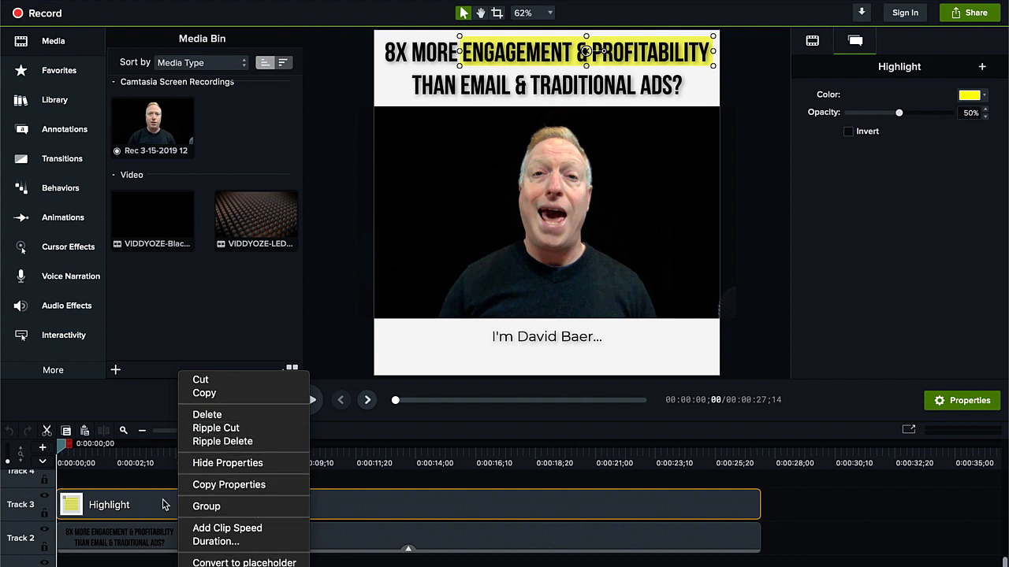
click(363, 506)
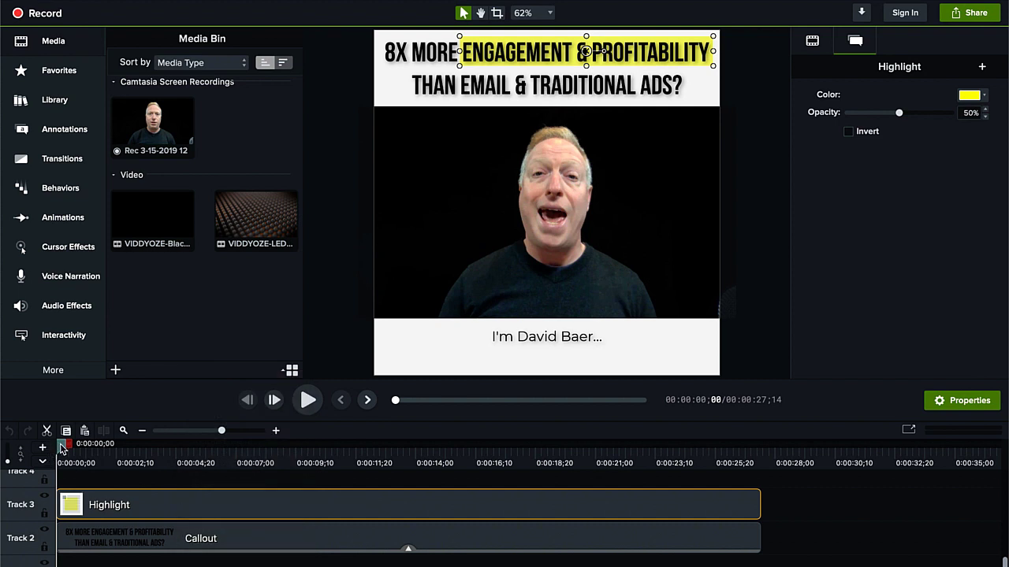
drag(55, 446, 243, 533)
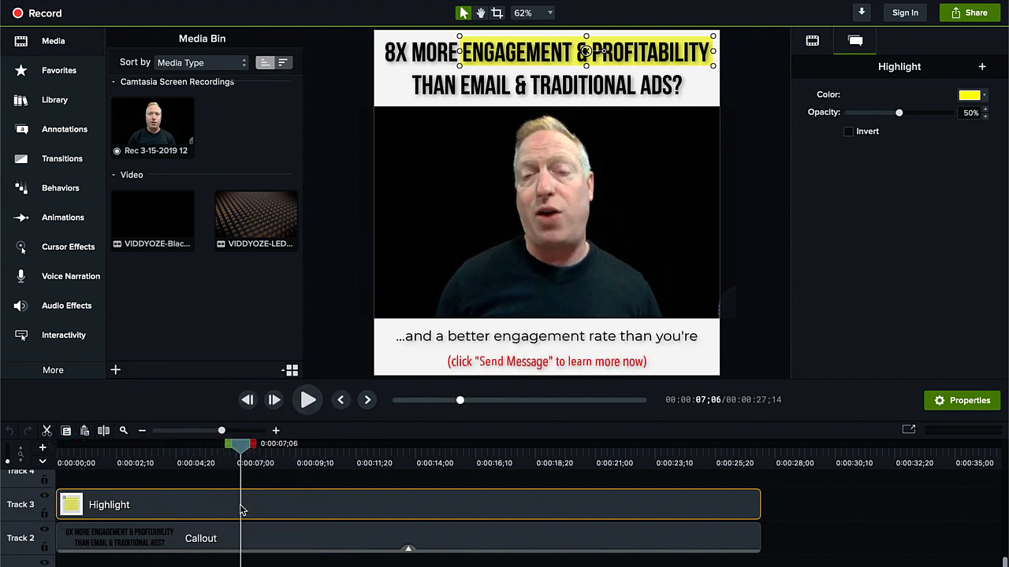
right_click(243, 510)
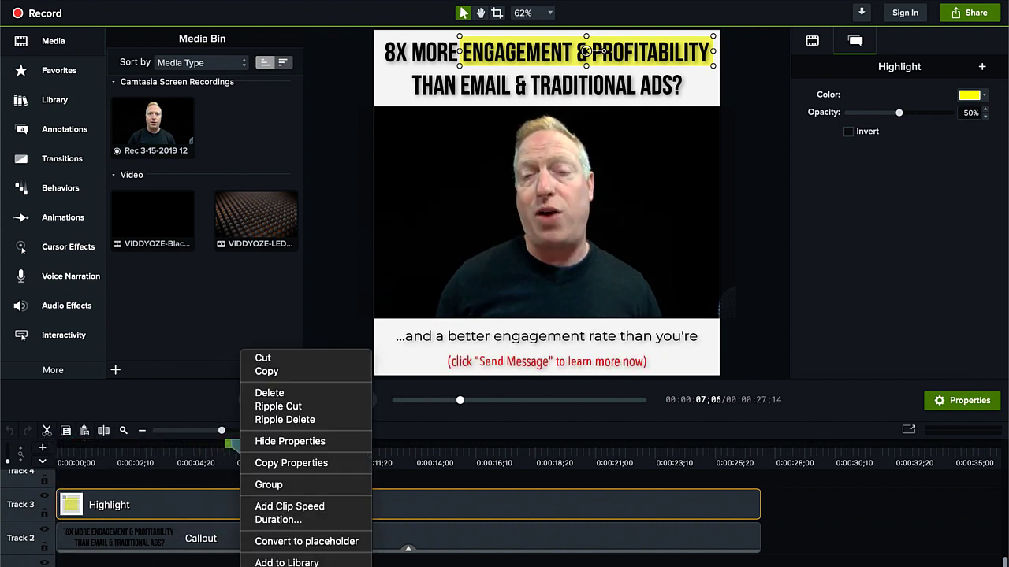
- Split the Highlight clip at 7;06 and extend the second piece back to the split
key(Escape)
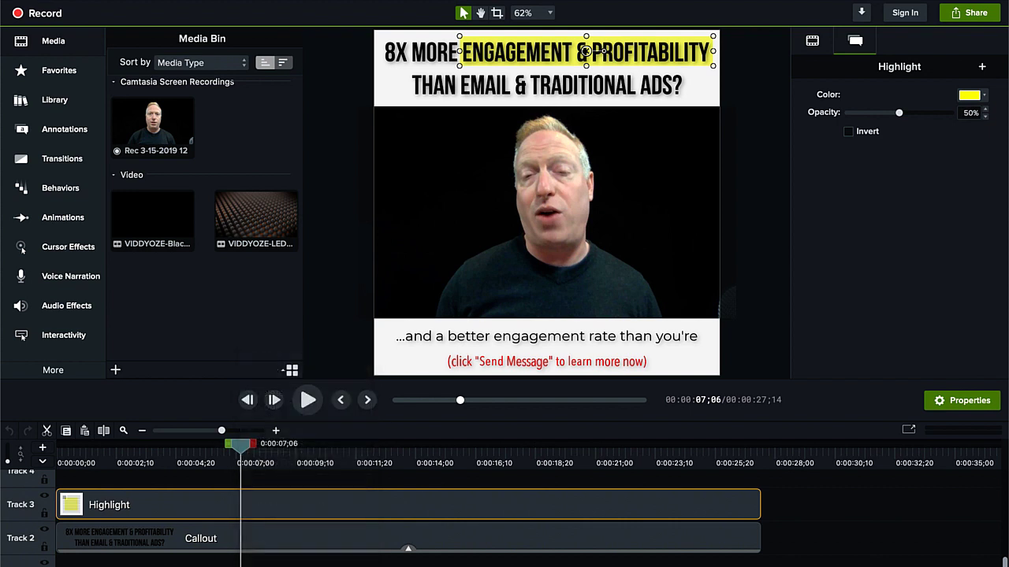
key(s)
mouse_move(258, 508)
mouse_down()
mouse_move(357, 508)
mouse_move(268, 509)
mouse_up()
drag(222, 436, 270, 433)
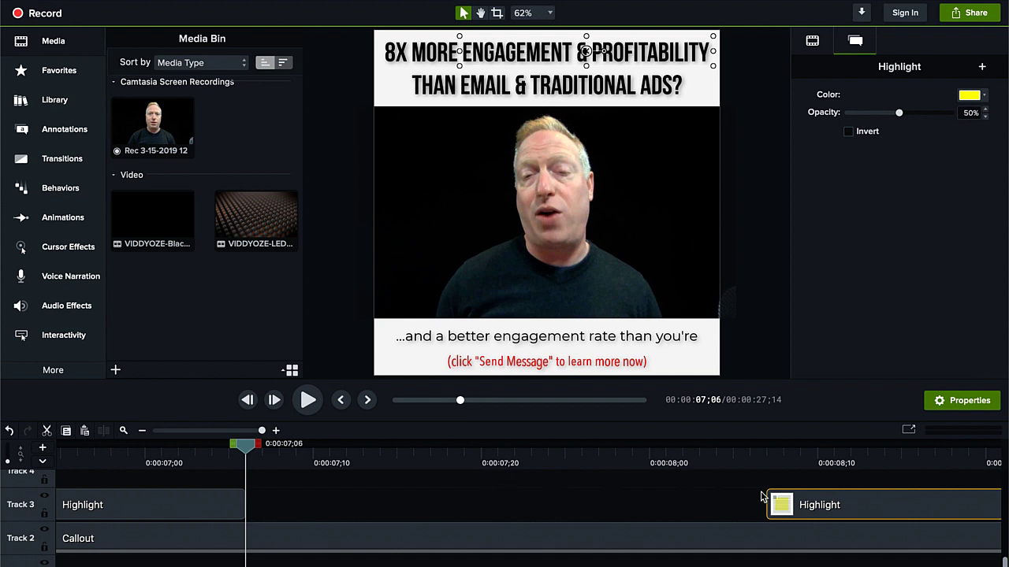
drag(766, 502, 236, 506)
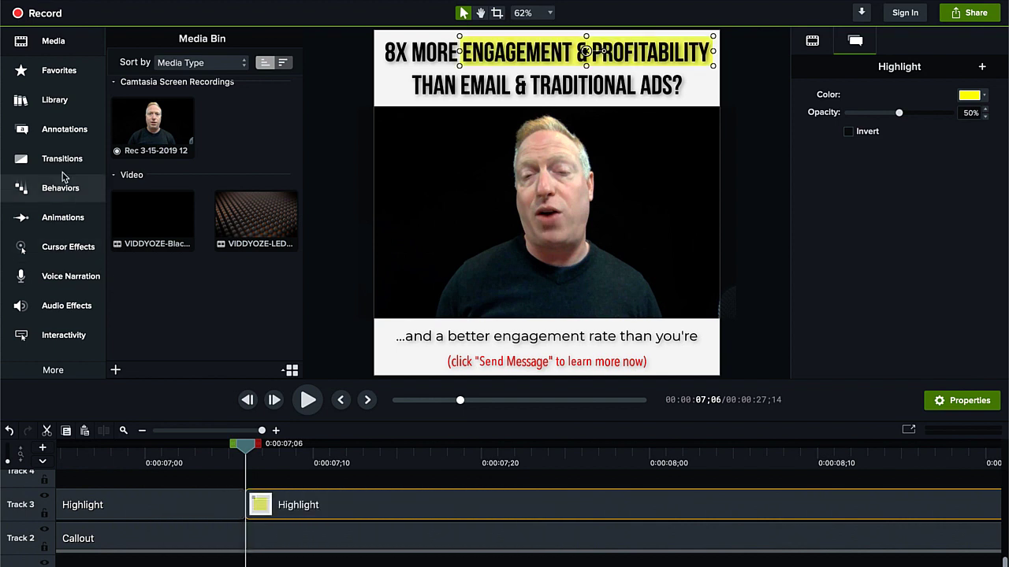
- Browse the Transitions and Behaviors libraries, then bring up the Animations presets
click(53, 160)
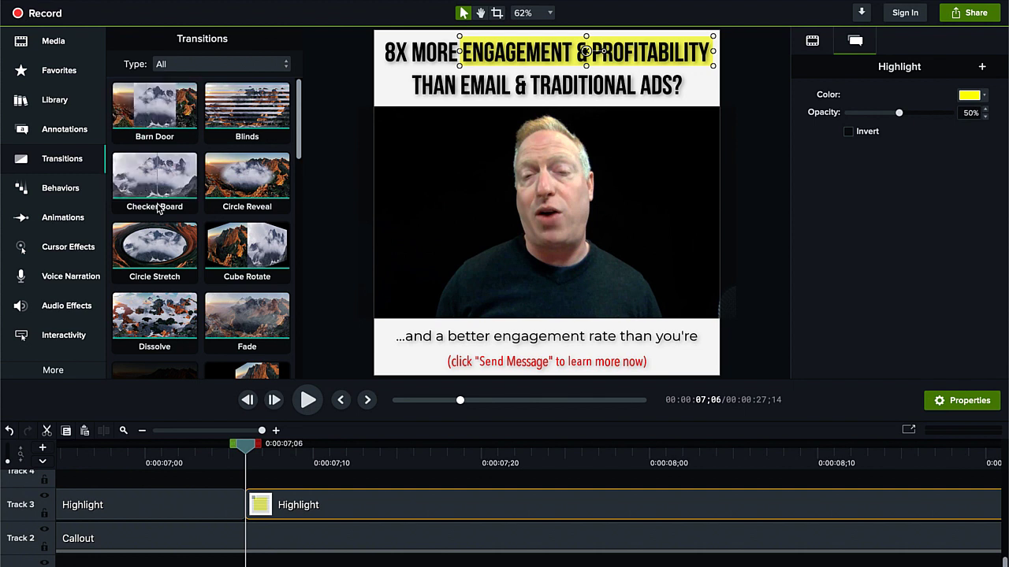
scroll(210, 179, down, 1)
scroll(209, 178, down, 1)
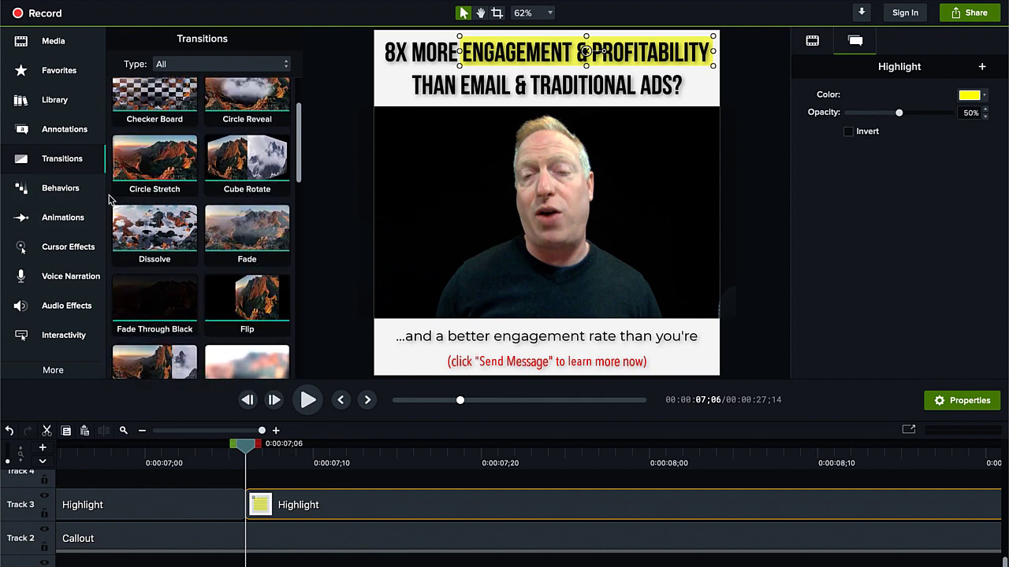
click(57, 188)
scroll(165, 148, down, 3)
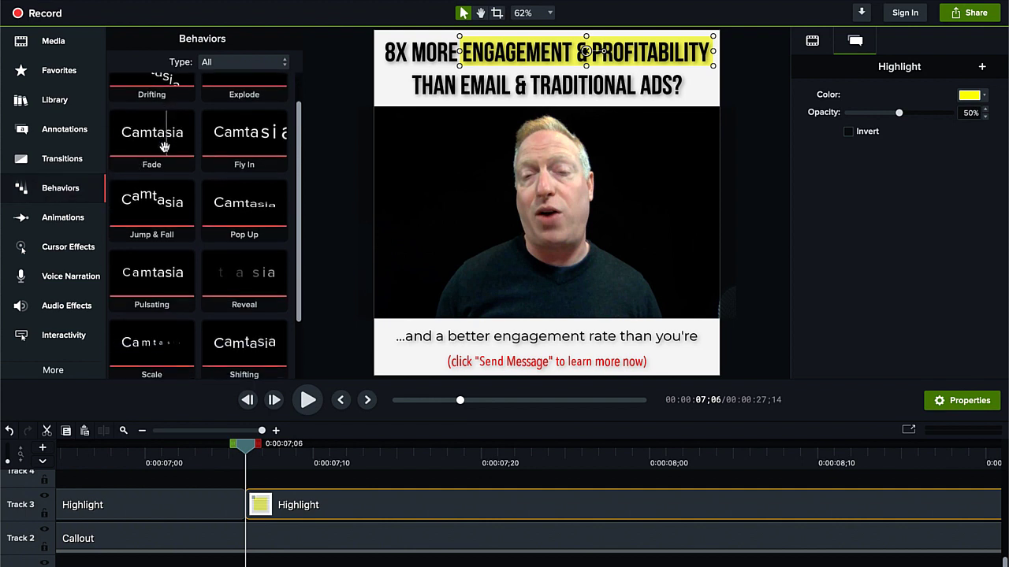
click(60, 225)
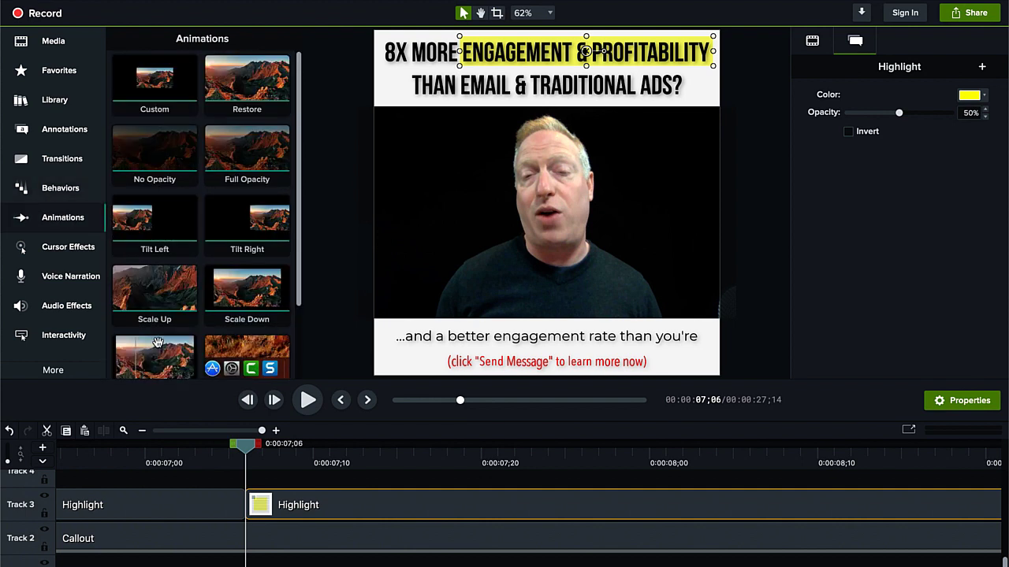
scroll(149, 347, down, 2)
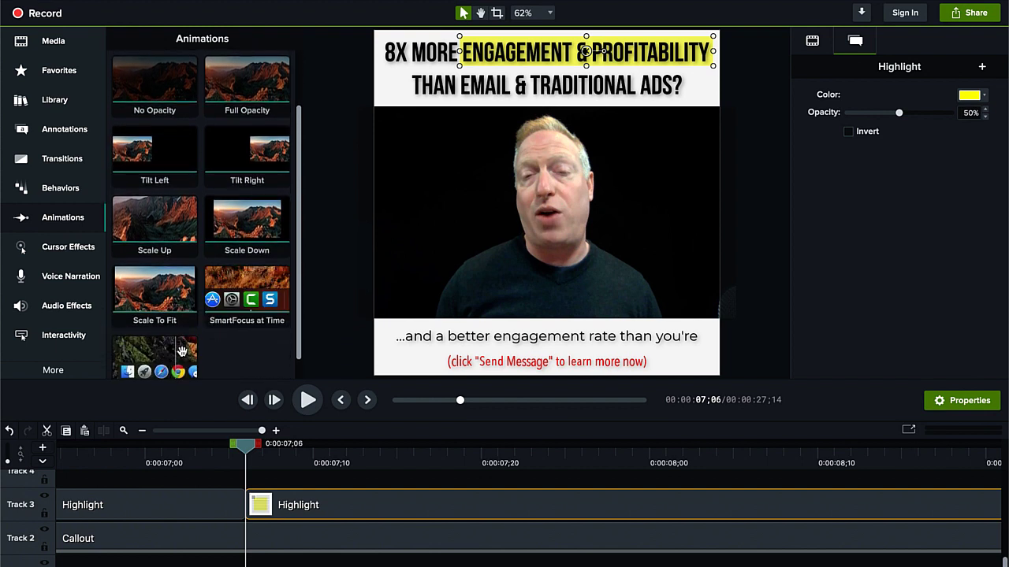
click(259, 516)
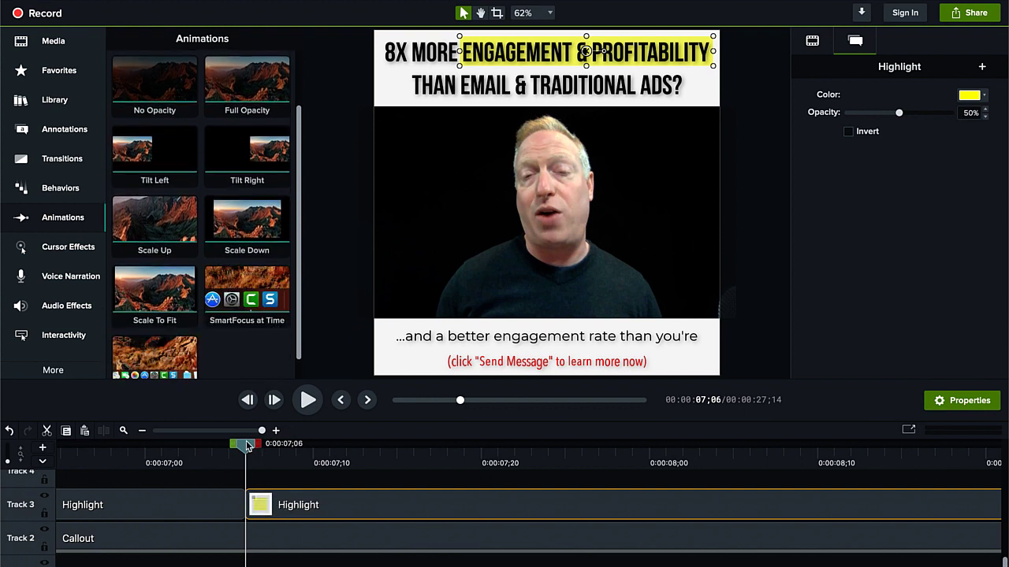
drag(245, 445, 263, 446)
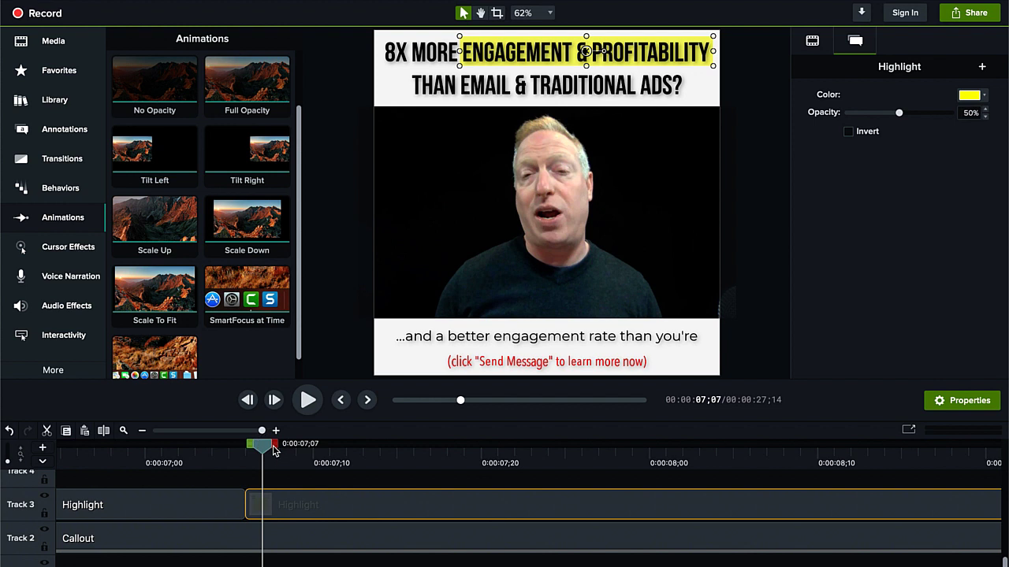